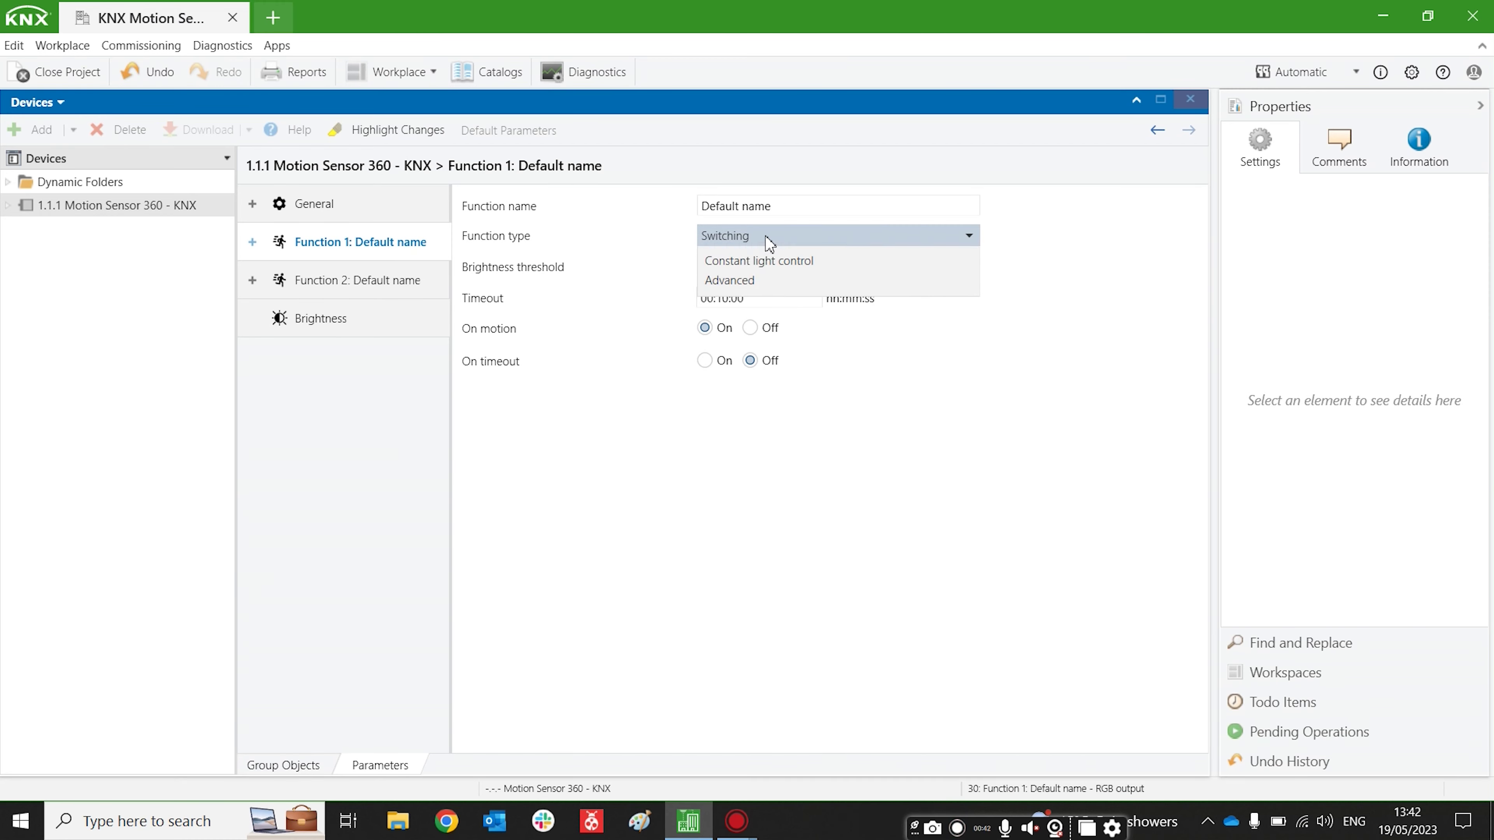
Change Function 1's function type to Advanced
{"action": "left_click", "coordinate": [755, 388]}
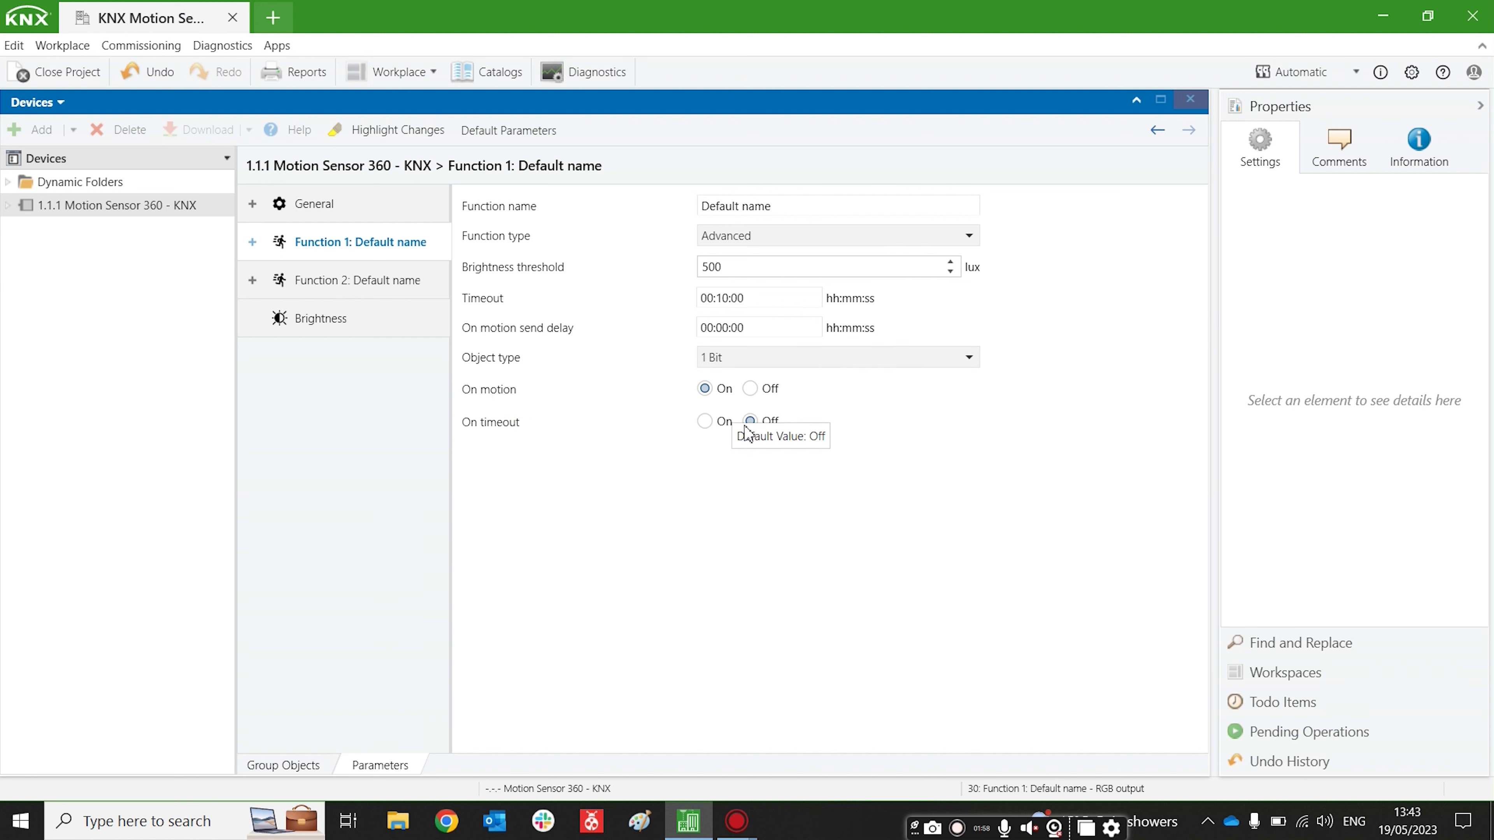
Try 1 Byte unsigned, then 1 Byte percentage as Function 1's object type
{"action": "left_click", "coordinate": [814, 360]}
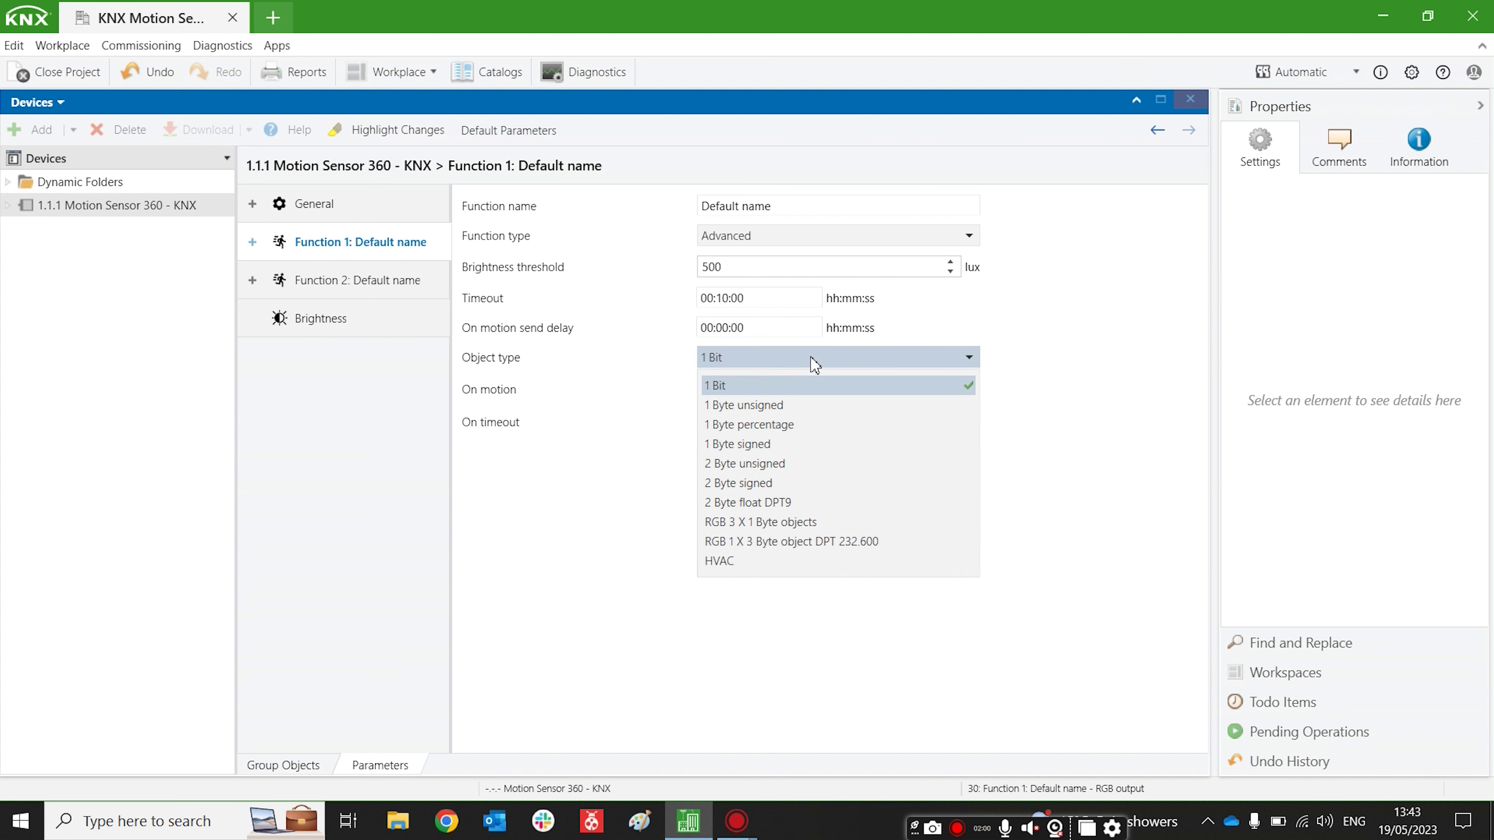
{"action": "left_click", "coordinate": [812, 405]}
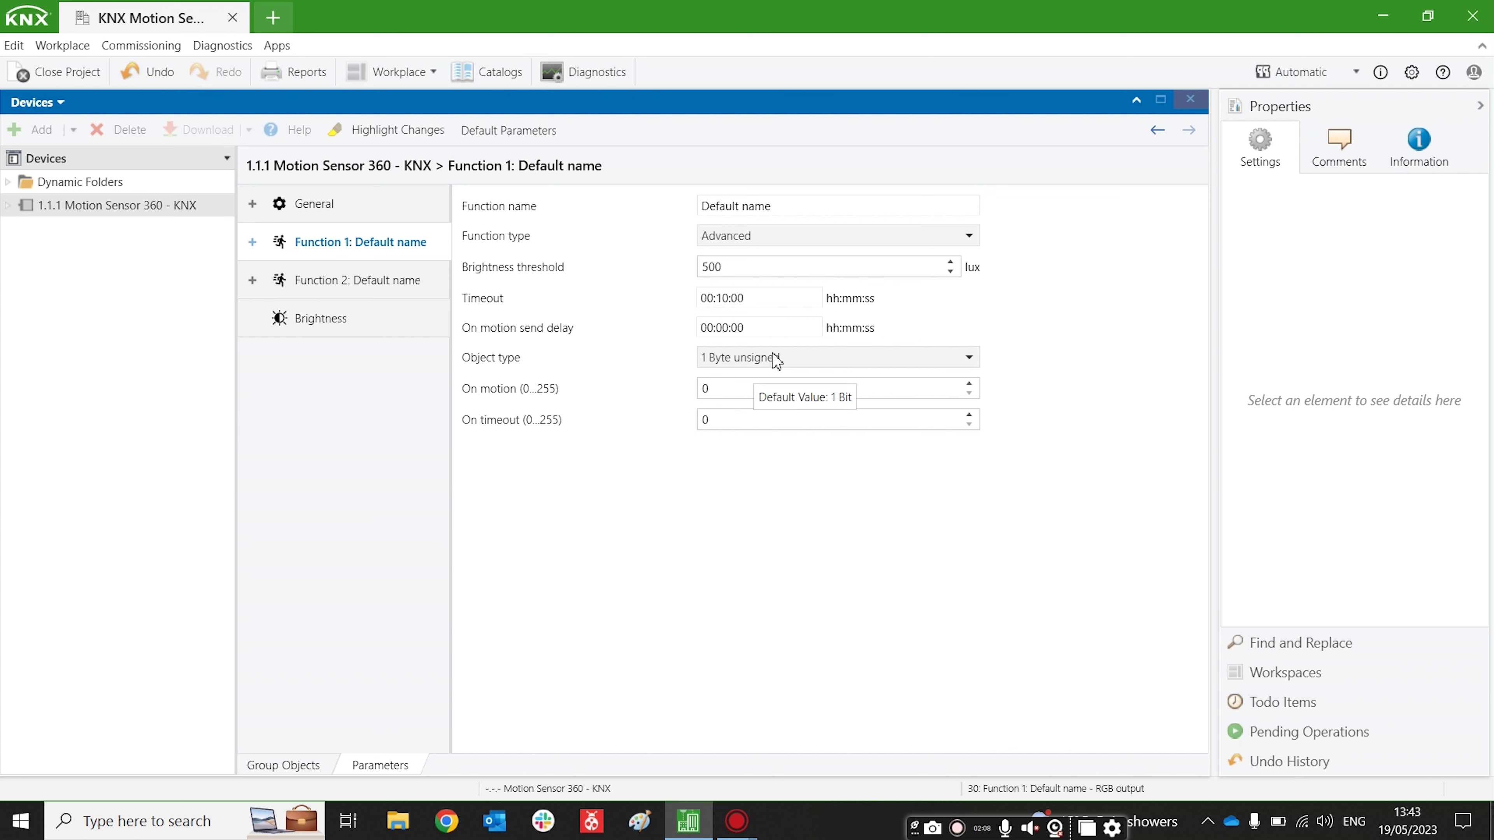
{"action": "left_click", "coordinate": [771, 365]}
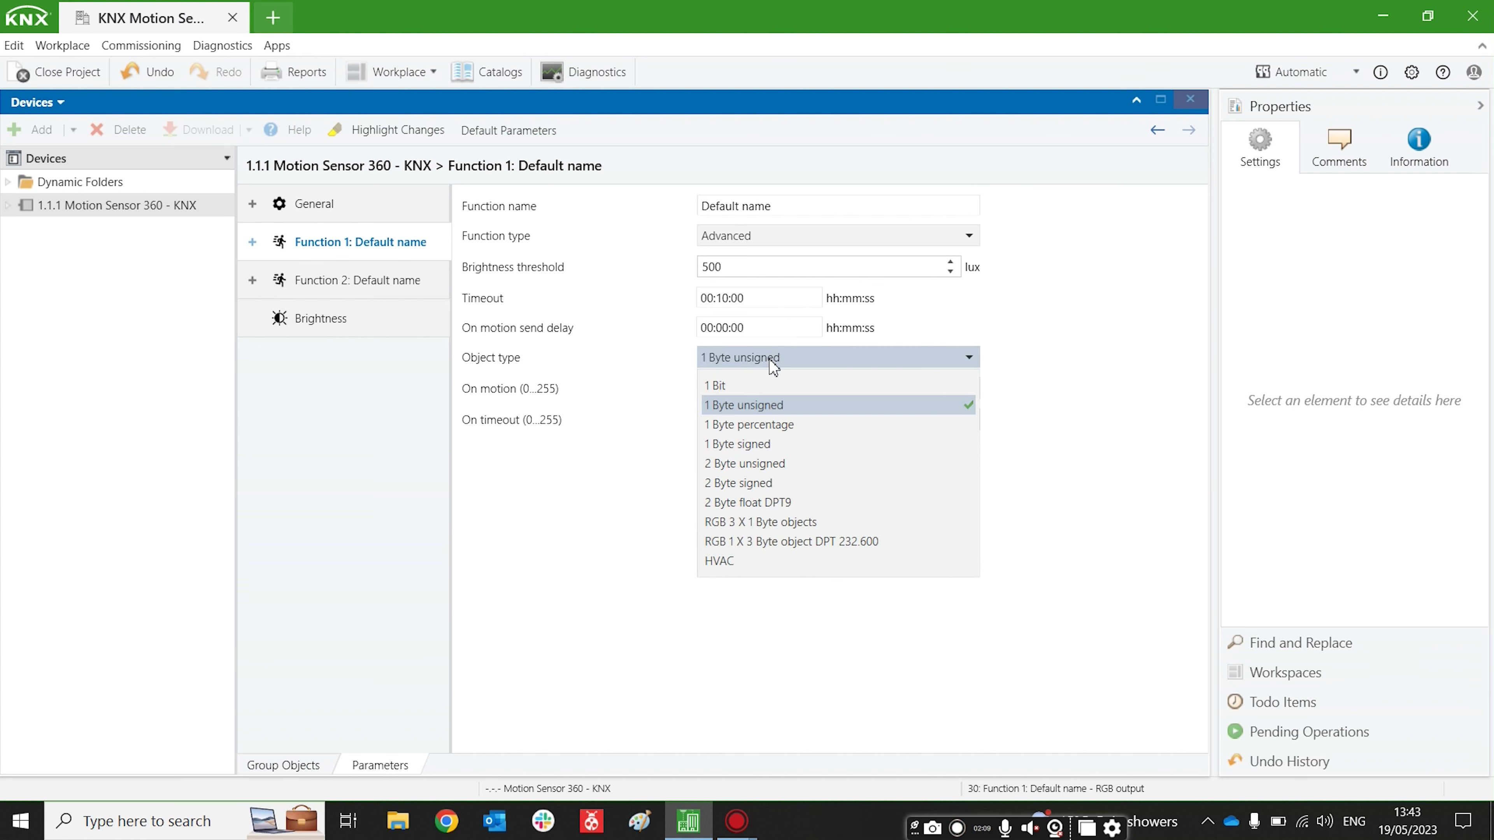
{"action": "left_click", "coordinate": [817, 424]}
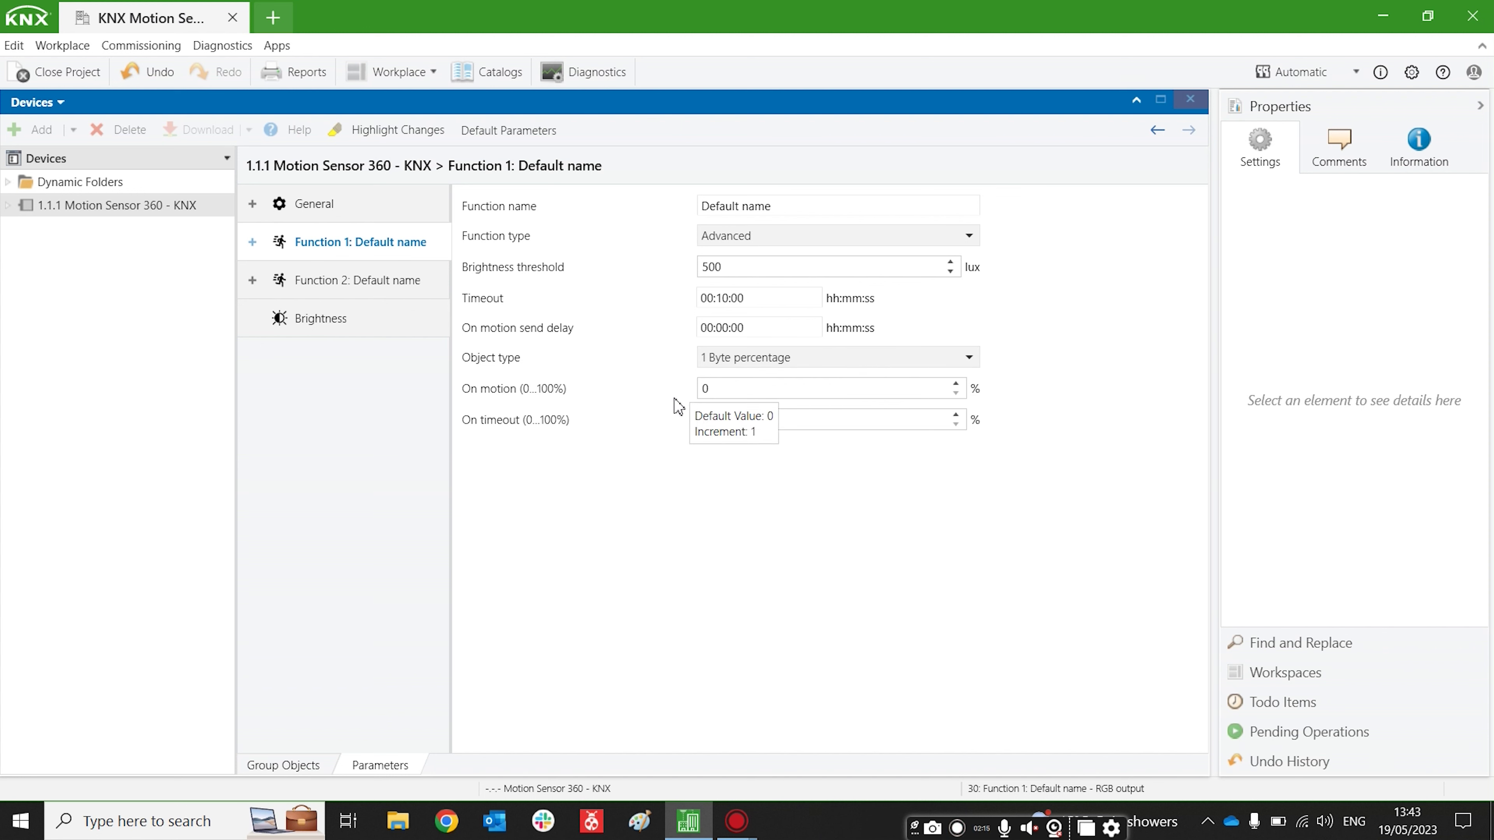
Try 1 Byte signed and 2 Byte float DPT9, ending on RGB 3 X 1 Byte objects
{"action": "left_click", "coordinate": [804, 364]}
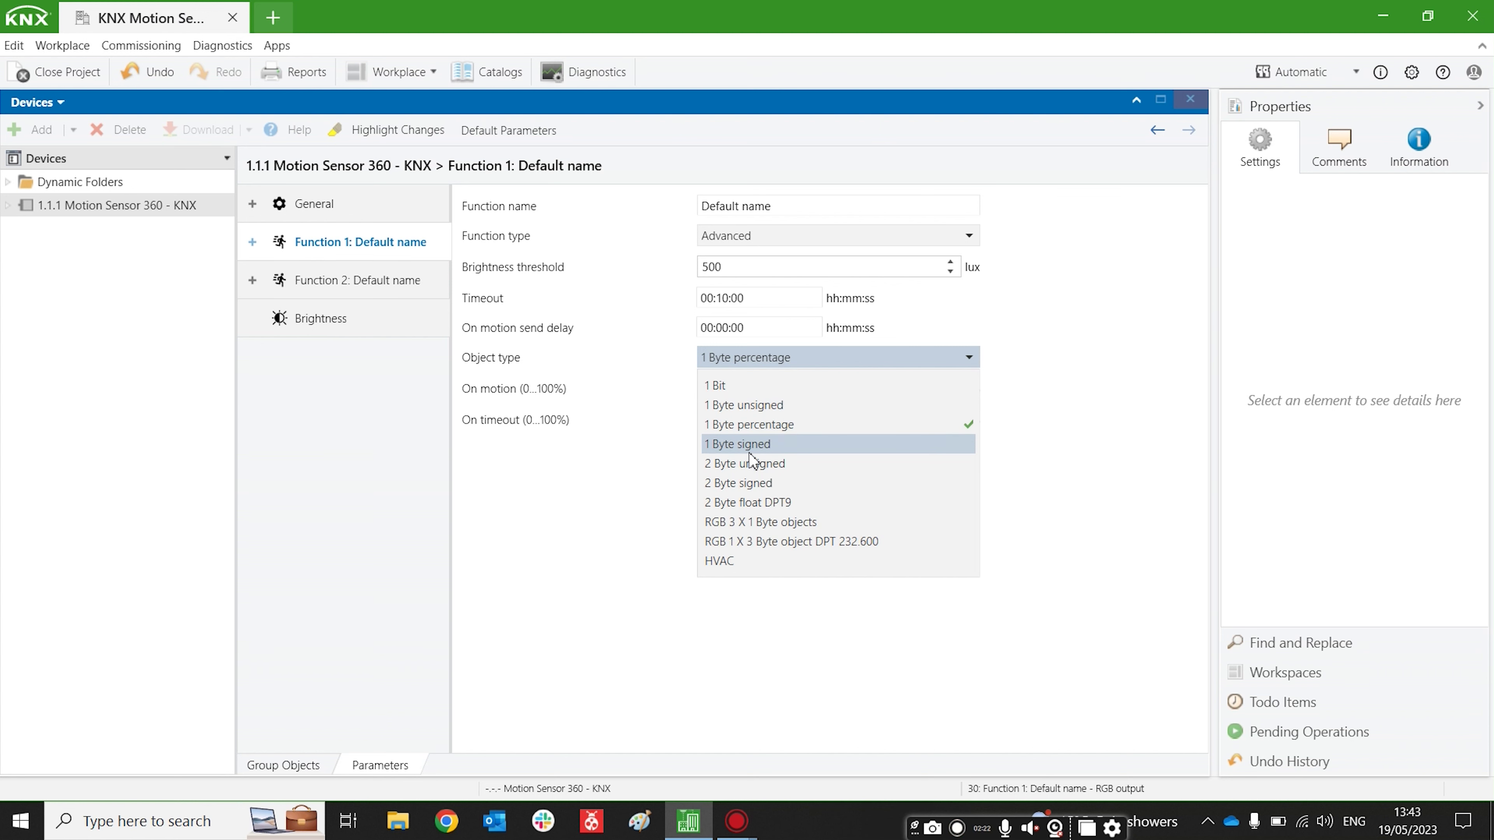
{"action": "left_click", "coordinate": [756, 445]}
{"action": "left_click", "coordinate": [774, 362]}
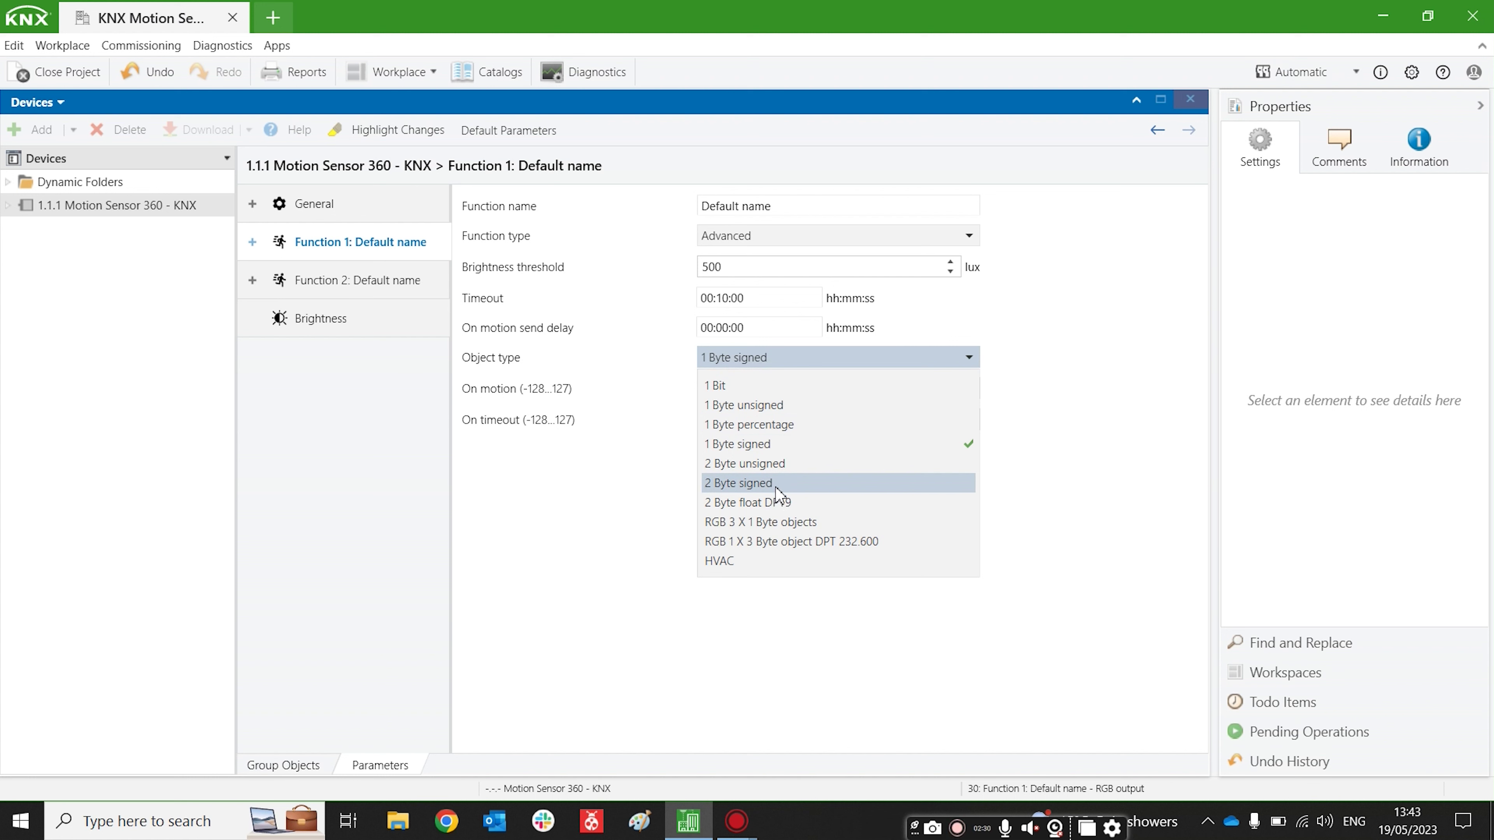
{"action": "left_click", "coordinate": [783, 509]}
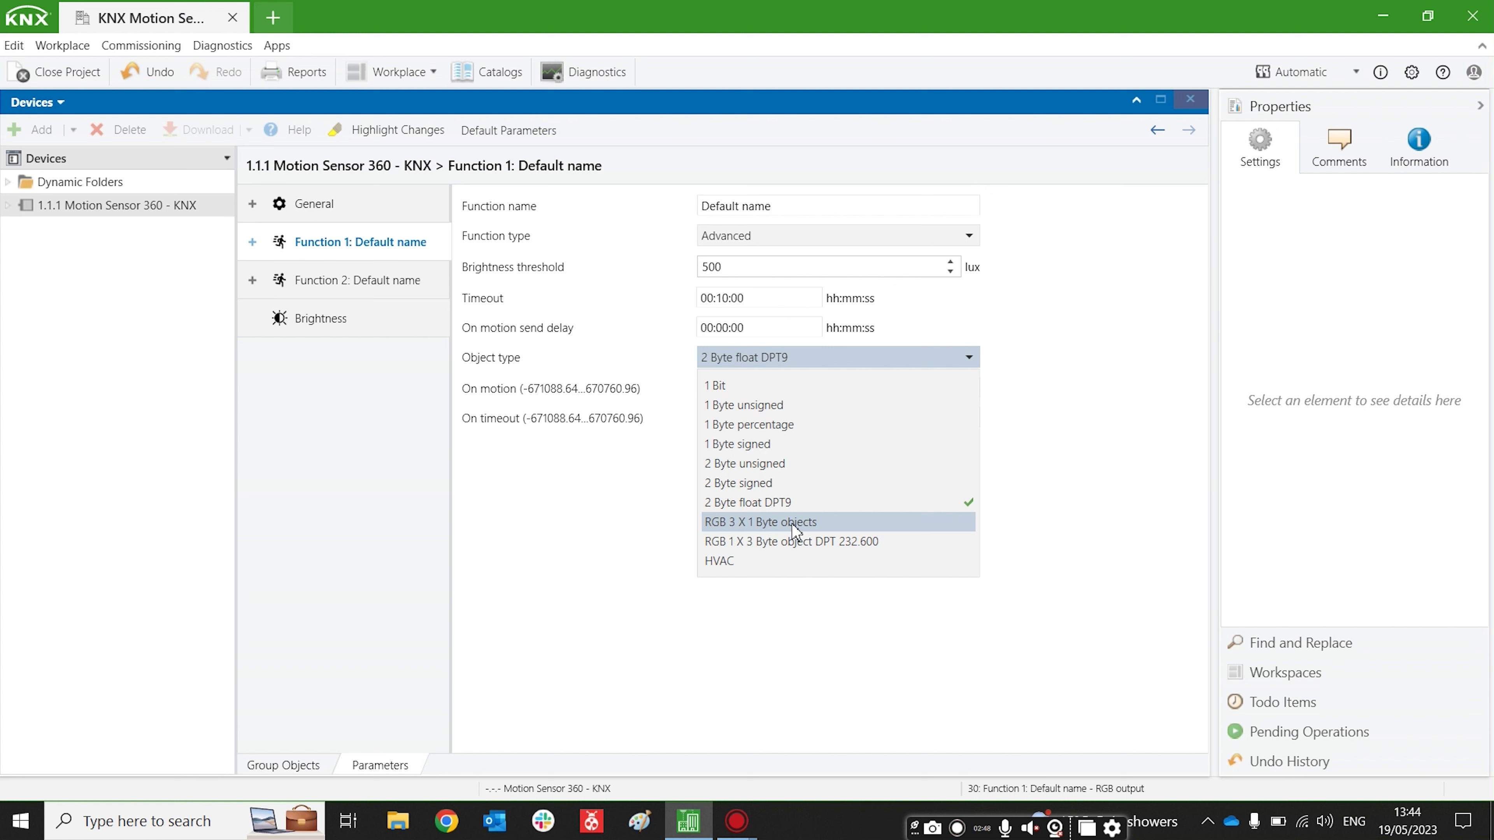
{"action": "left_click", "coordinate": [793, 529]}
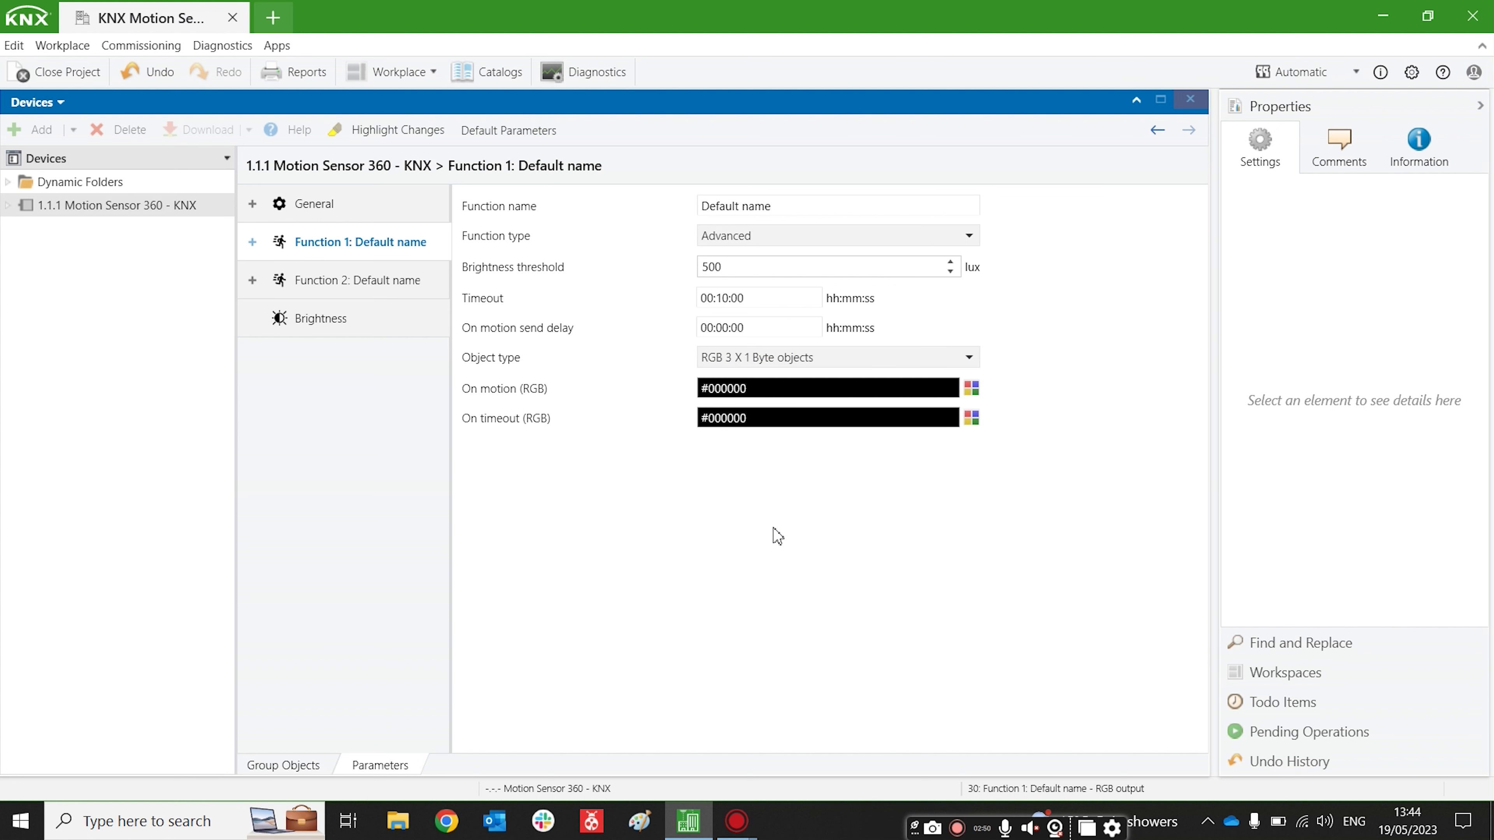
Set the On motion (RGB) colour to red #FB0000, leaving on-timeout black
{"action": "mouse_move", "coordinate": [519, 398]}
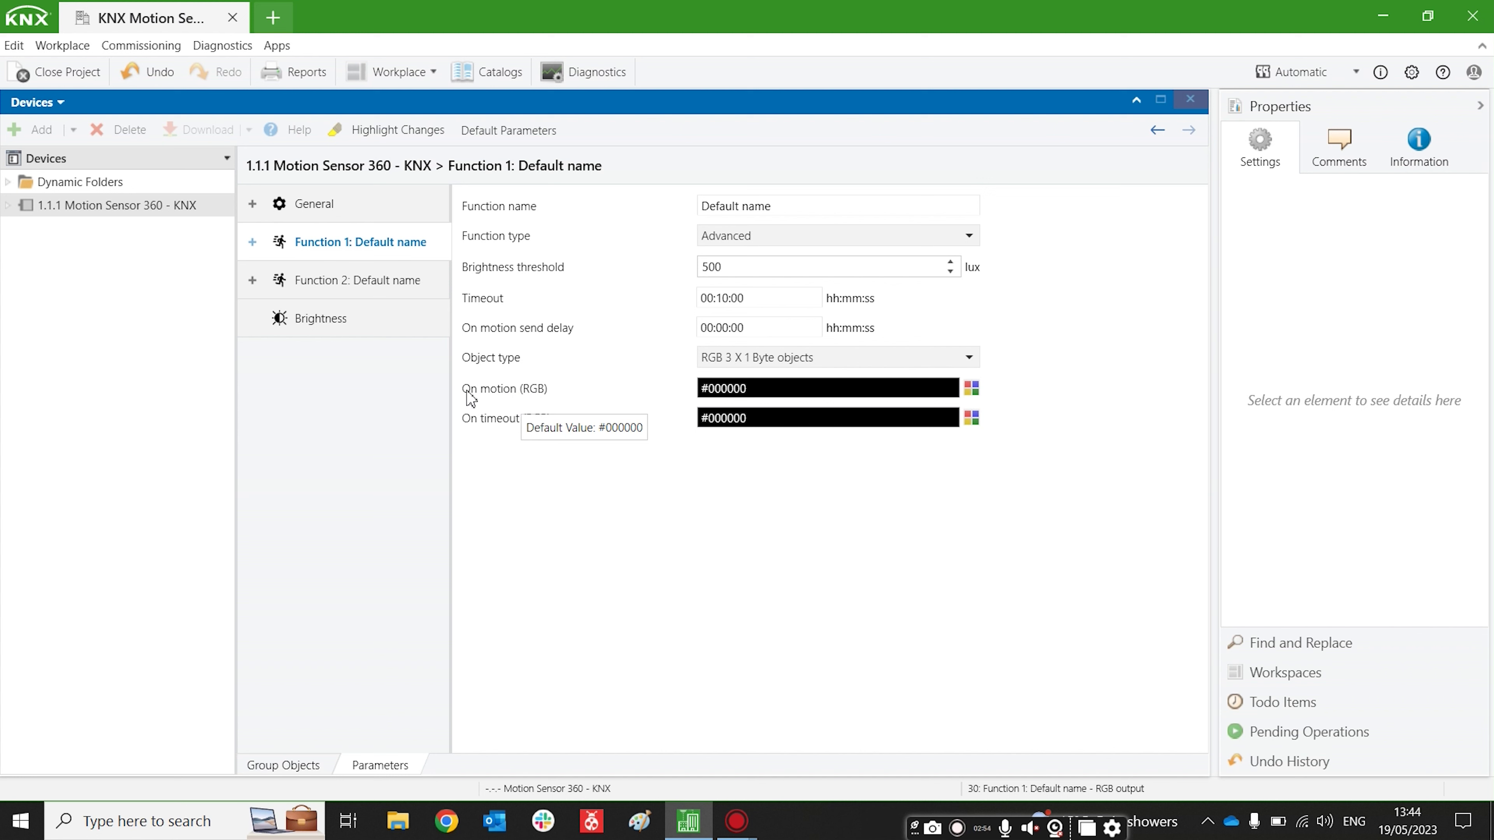
{"action": "left_click", "coordinate": [970, 389]}
{"action": "left_click", "coordinate": [895, 414]}
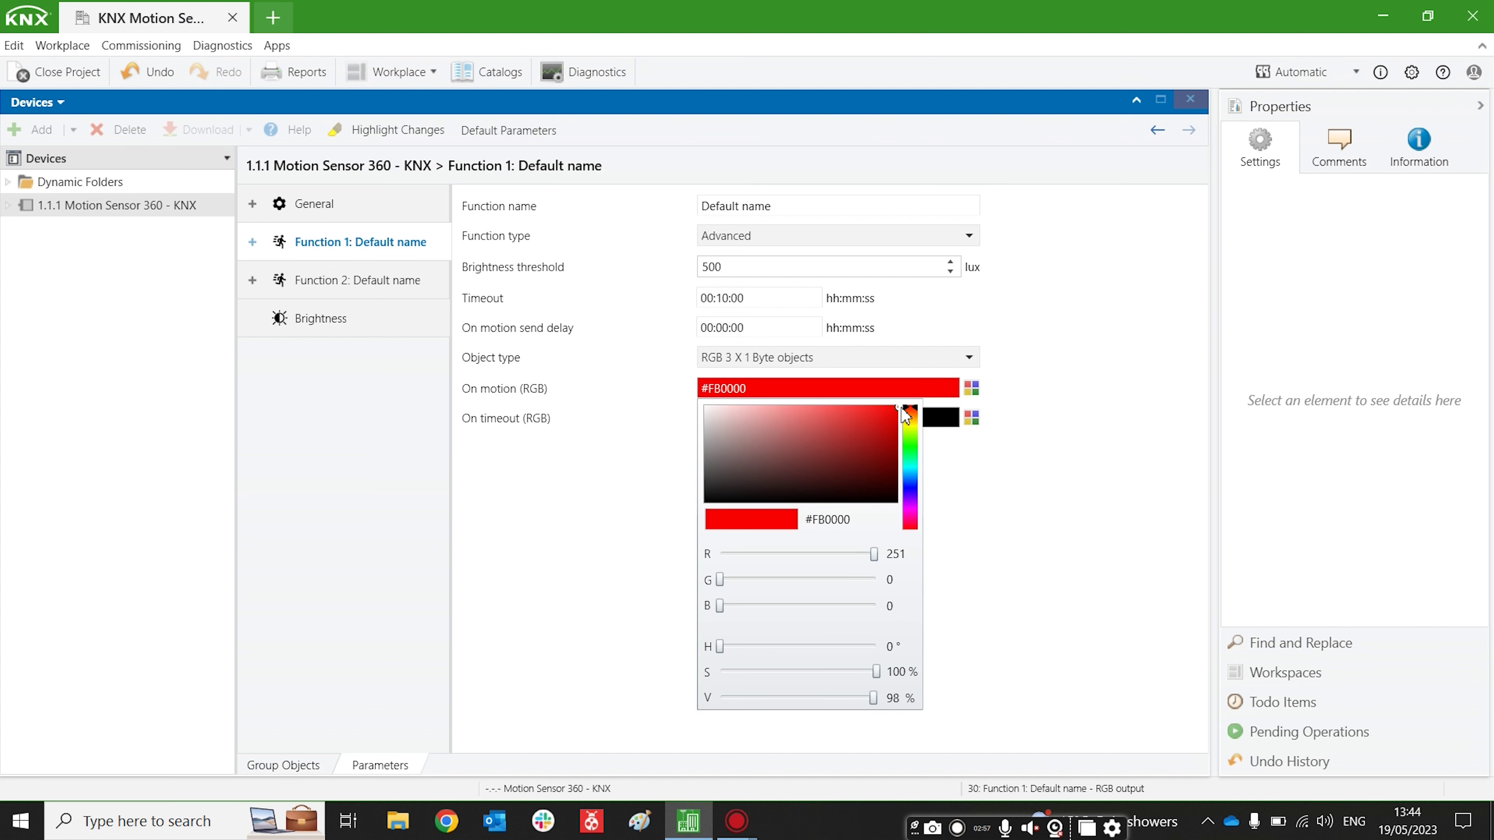
{"action": "left_click", "coordinate": [1010, 451]}
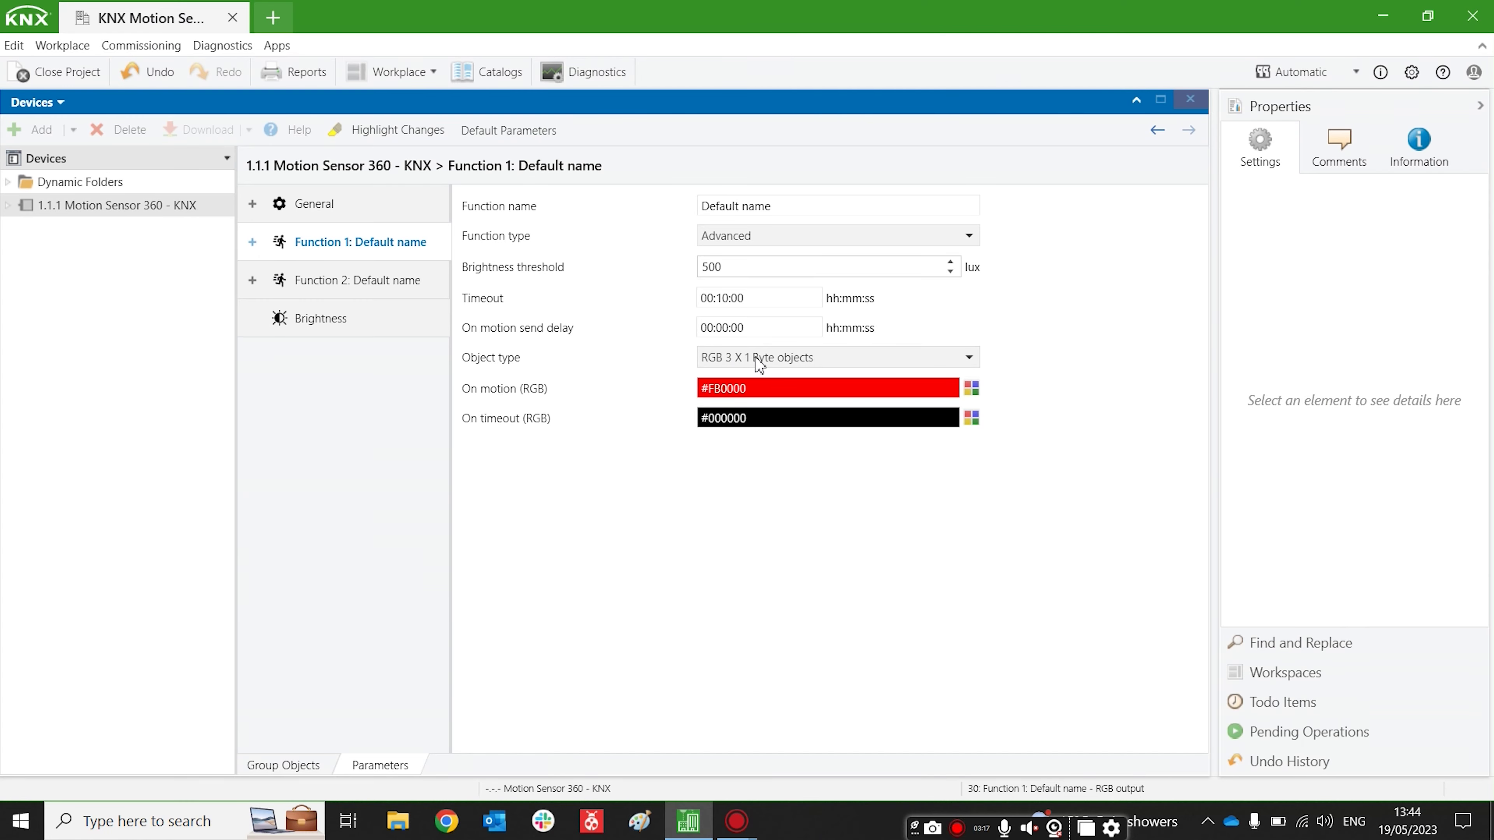
{"action": "left_click", "coordinate": [306, 766]}
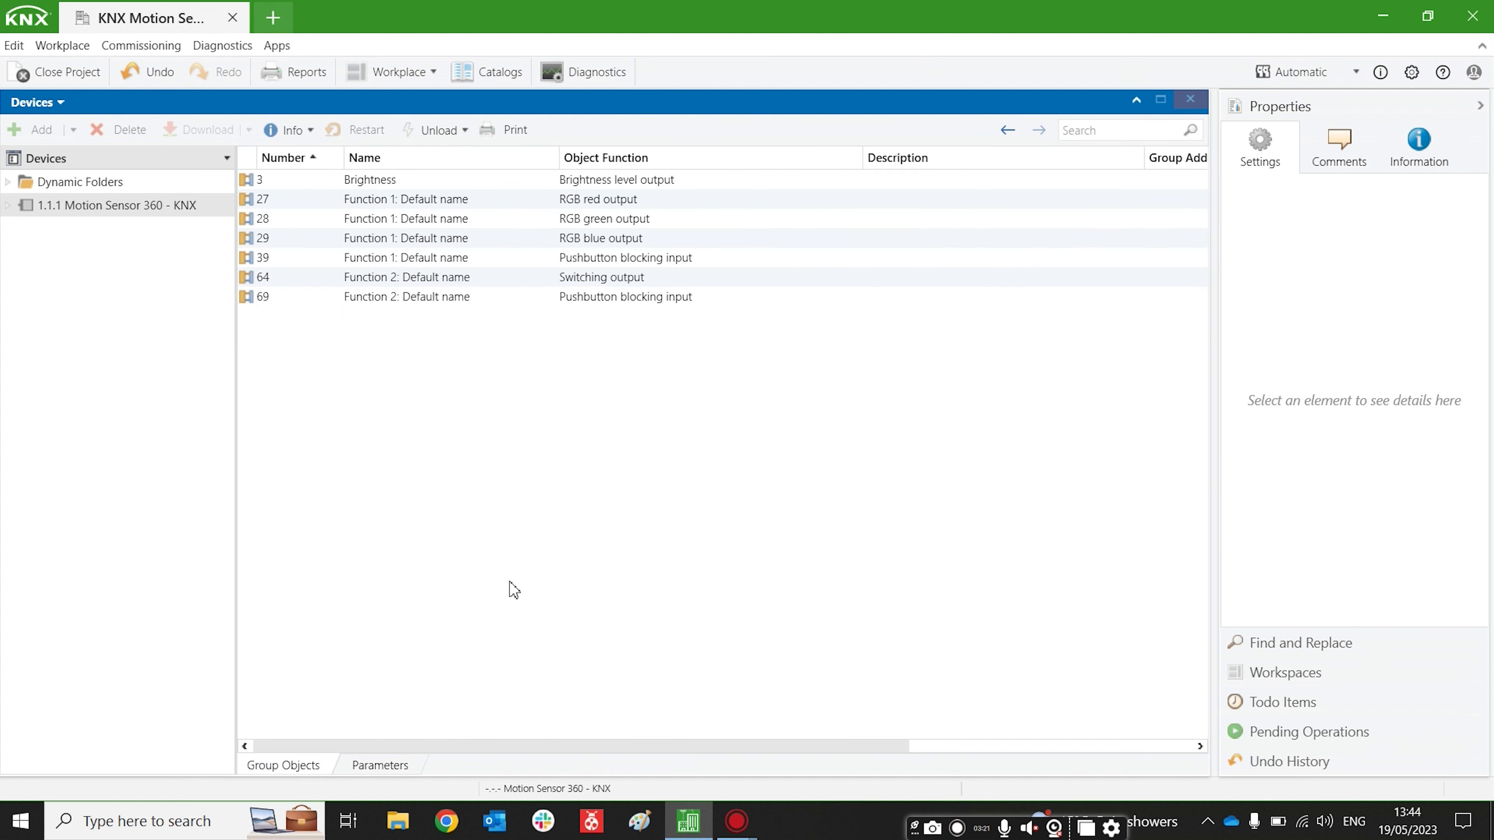
{"action": "left_click", "coordinate": [536, 202]}
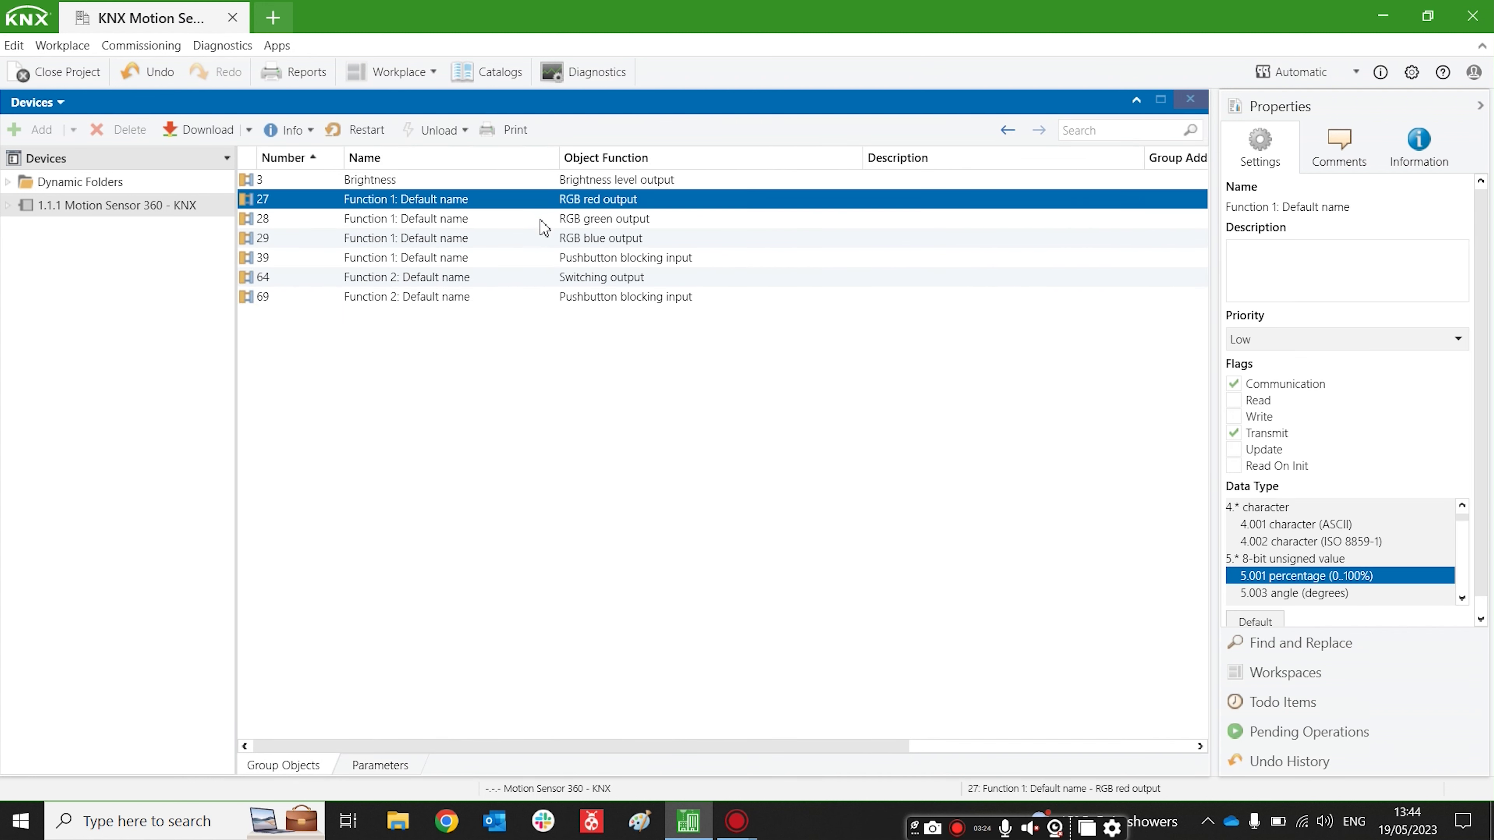
{"action": "left_click", "coordinate": [541, 220]}
{"action": "left_click", "coordinate": [546, 240]}
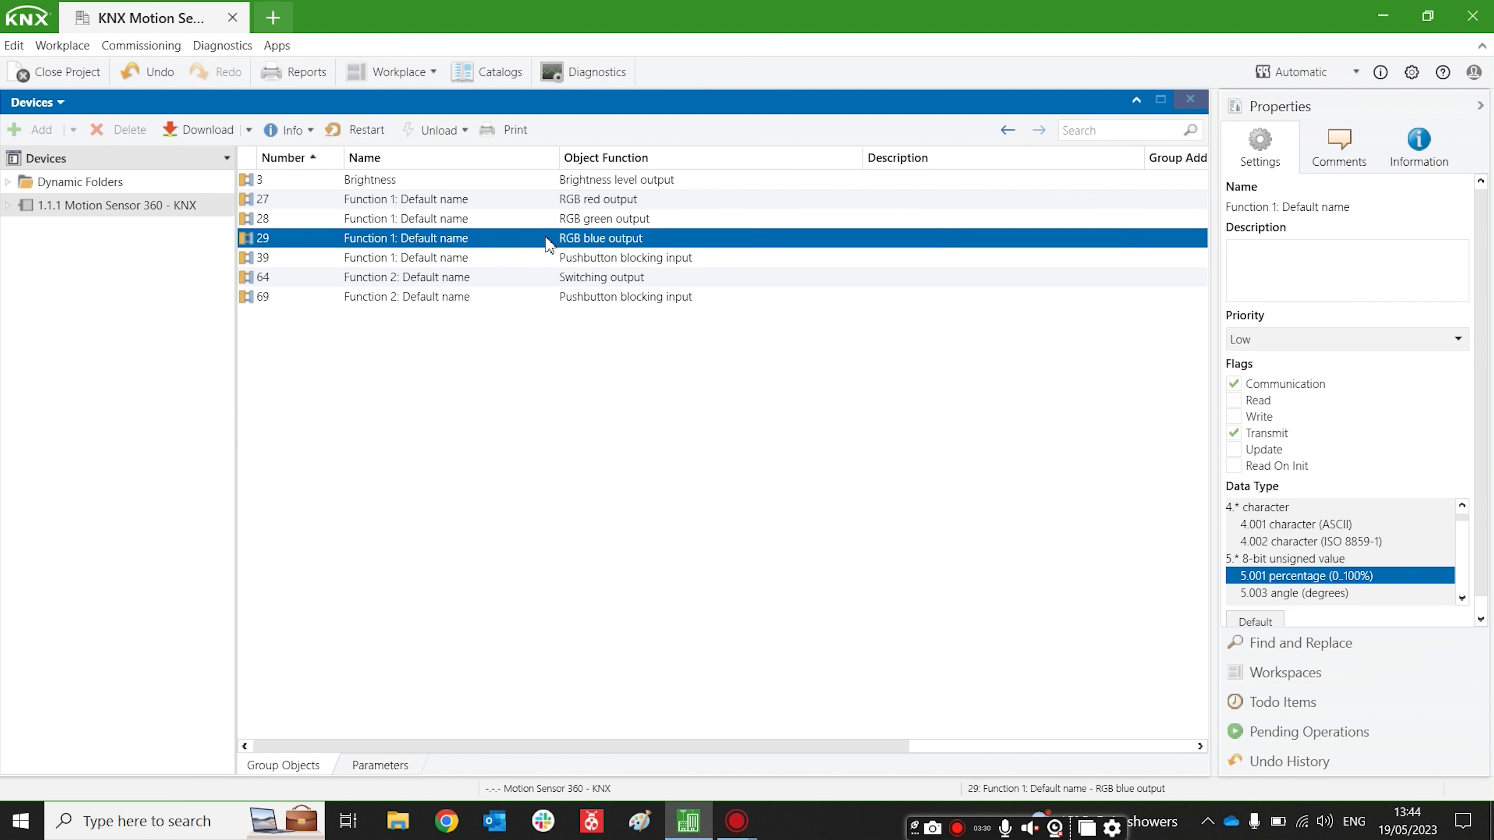
{"action": "left_click", "coordinate": [410, 768]}
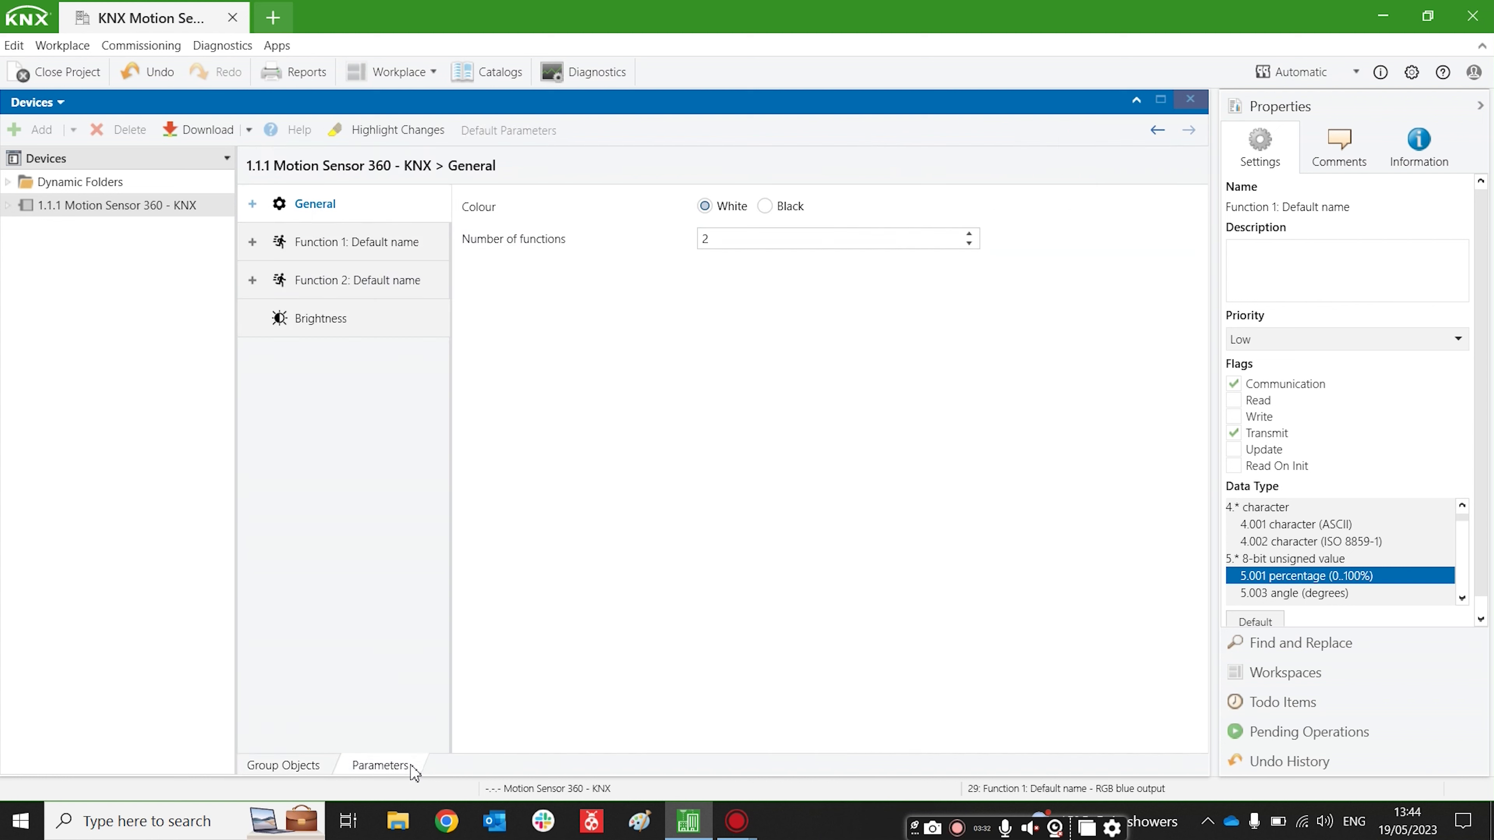
{"action": "left_click", "coordinate": [345, 248]}
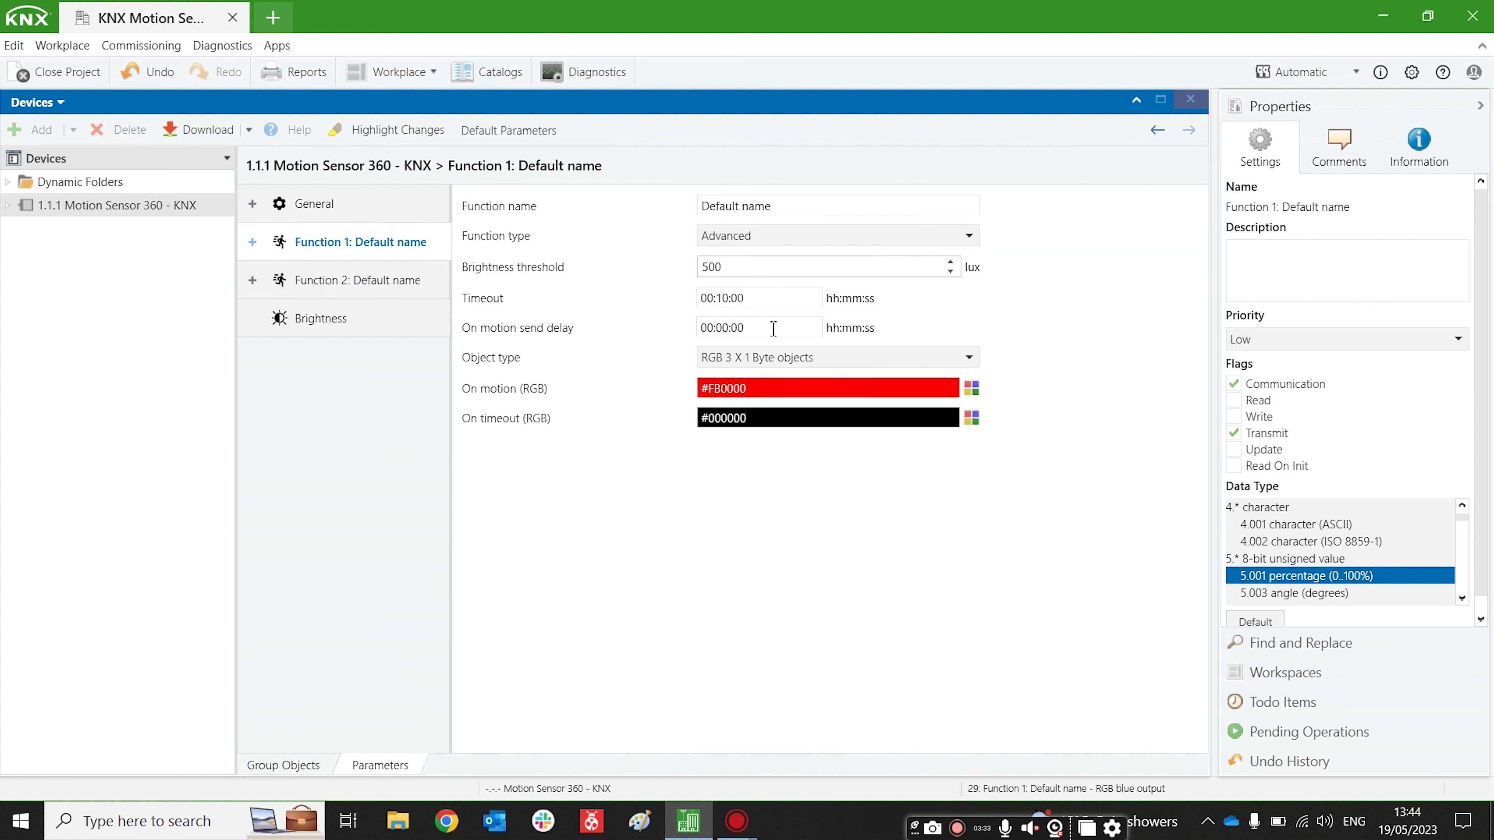
Switch to RGB 1 X 3 Byte object DPT 232.600 and inspect group object 30's columns
{"action": "left_click", "coordinate": [820, 359]}
{"action": "left_click", "coordinate": [835, 545]}
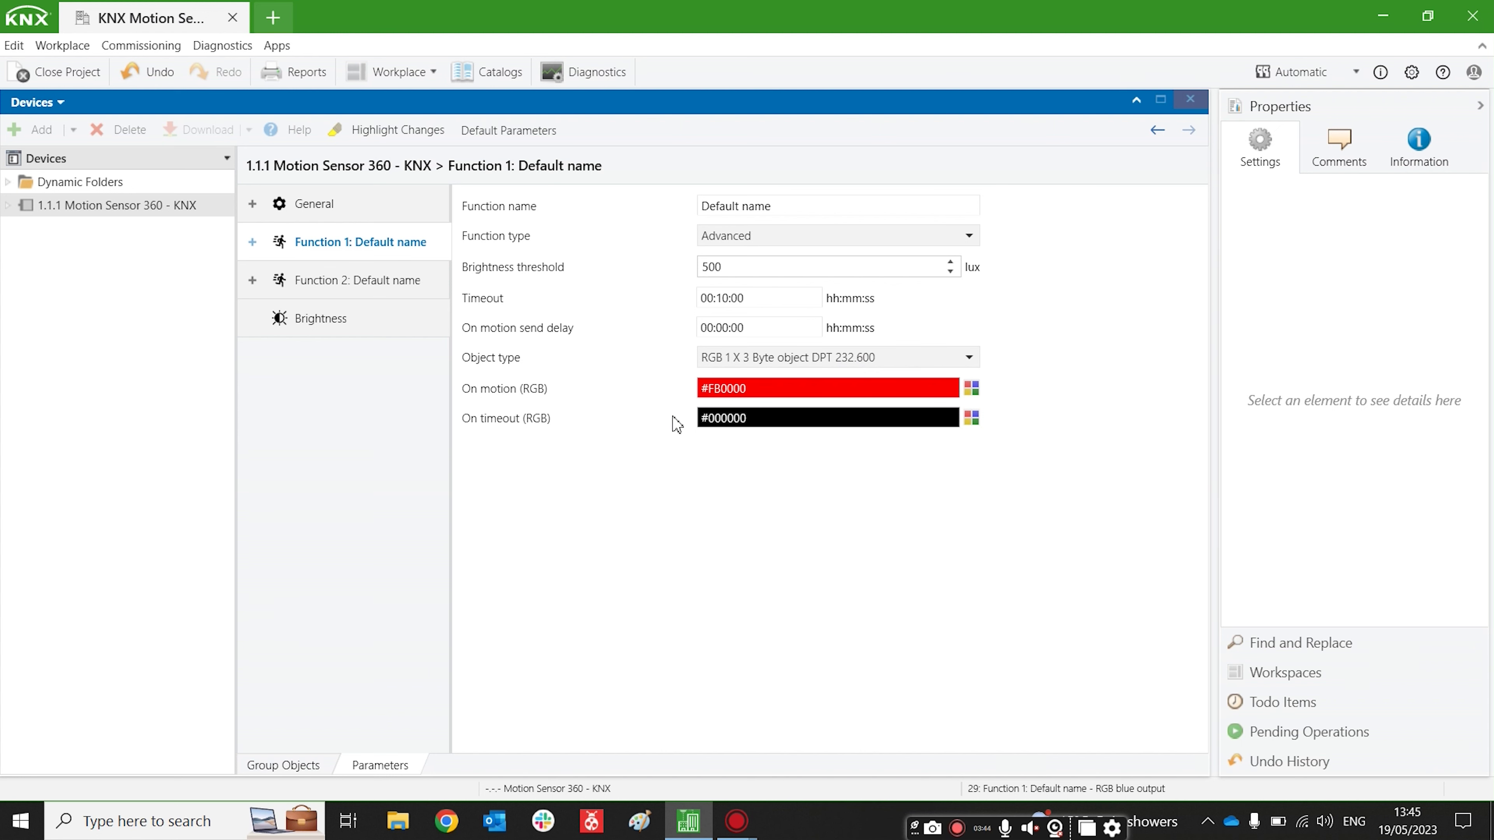
{"action": "left_click", "coordinate": [285, 766]}
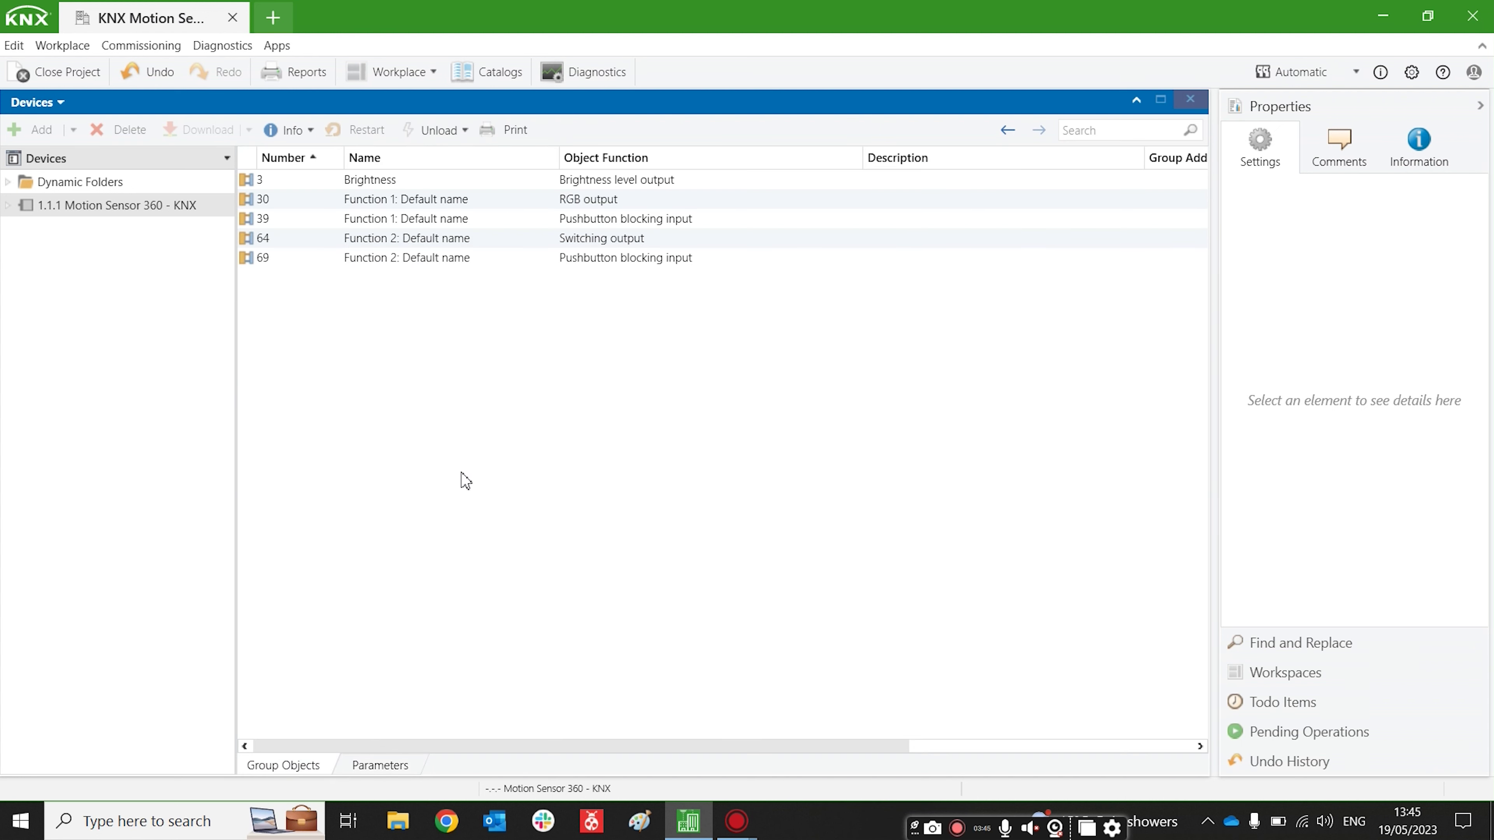
{"action": "left_click", "coordinate": [512, 207]}
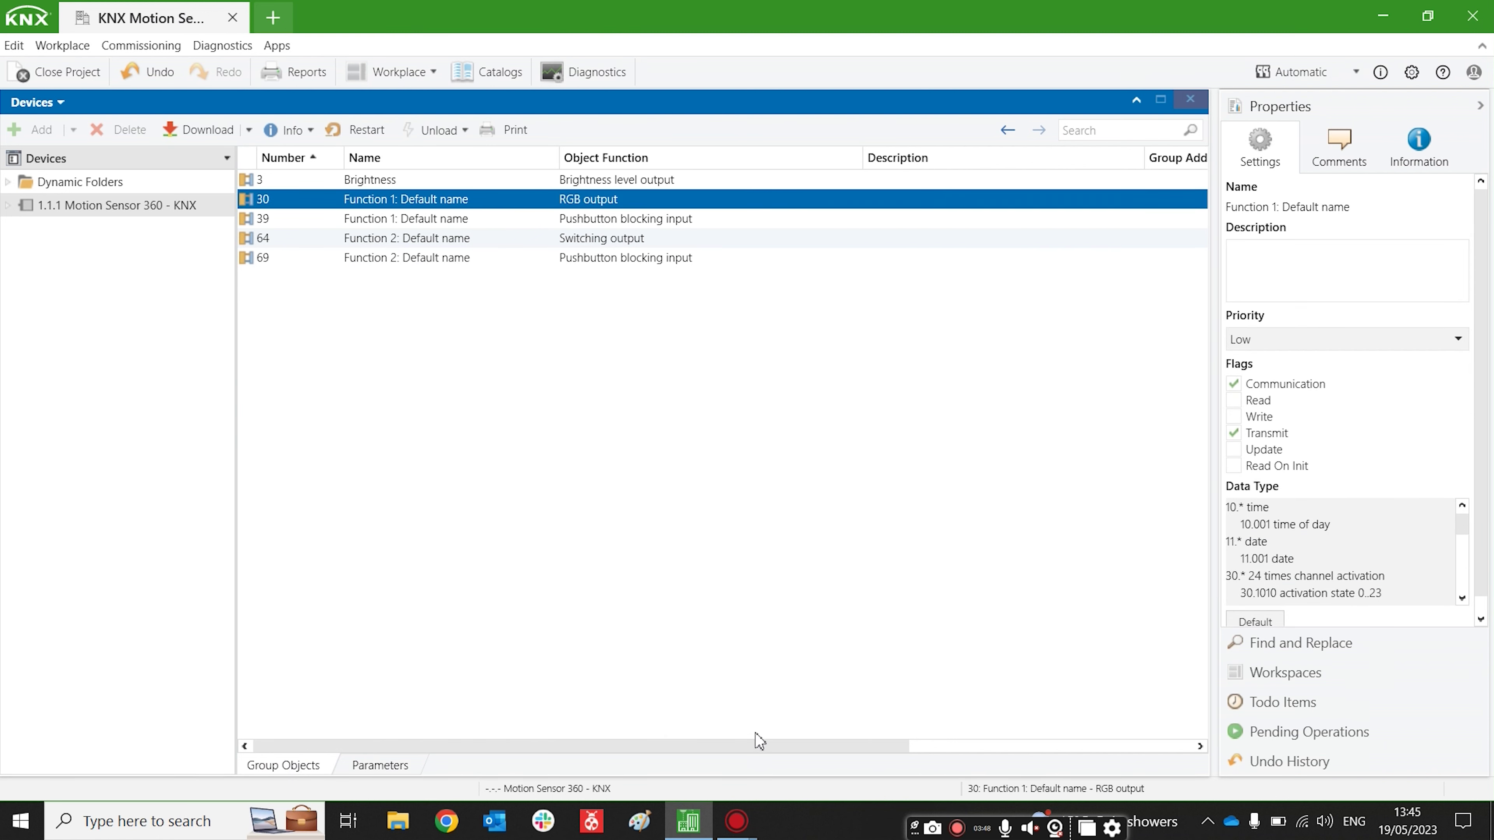
{"action": "left_click_drag", "start_coordinate": [758, 745], "coordinate": [1132, 746]}
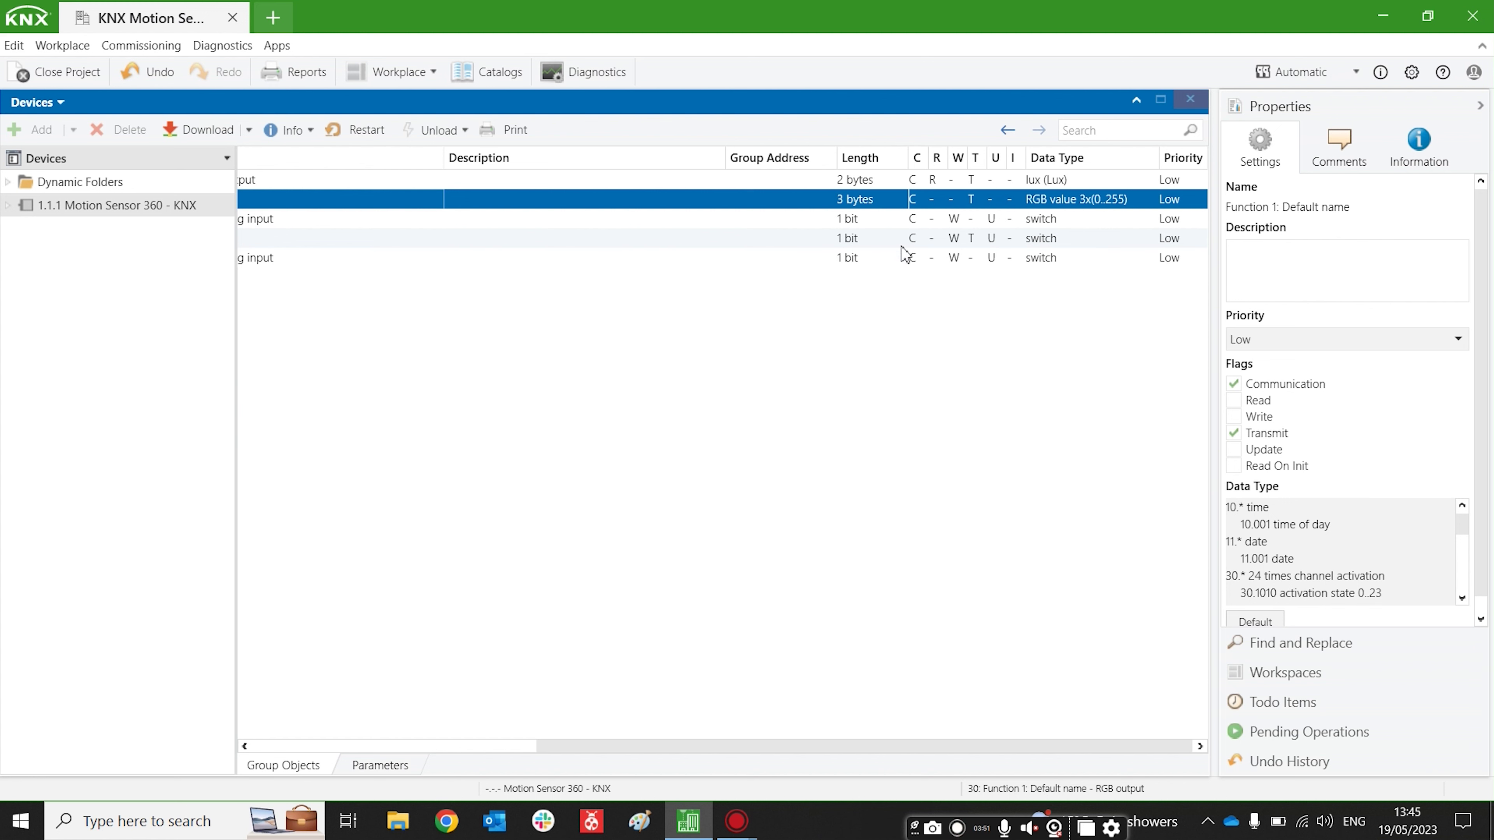
{"action": "left_click_drag", "start_coordinate": [900, 747], "coordinate": [442, 759]}
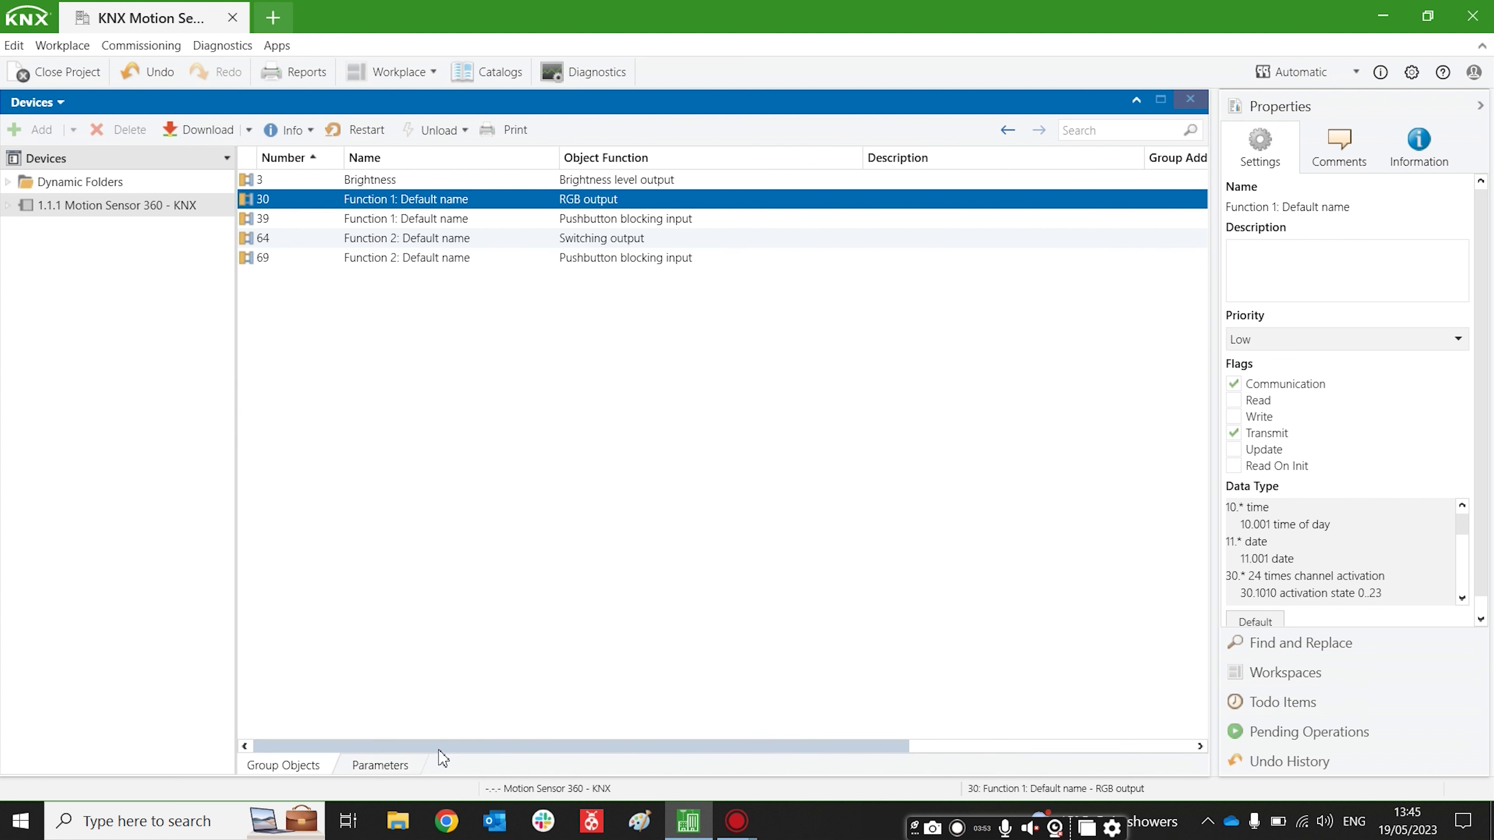
{"action": "left_click", "coordinate": [385, 765]}
Choose HVAC as Function 1's object type, with both modes at 1 - Comfort
{"action": "left_click", "coordinate": [775, 357]}
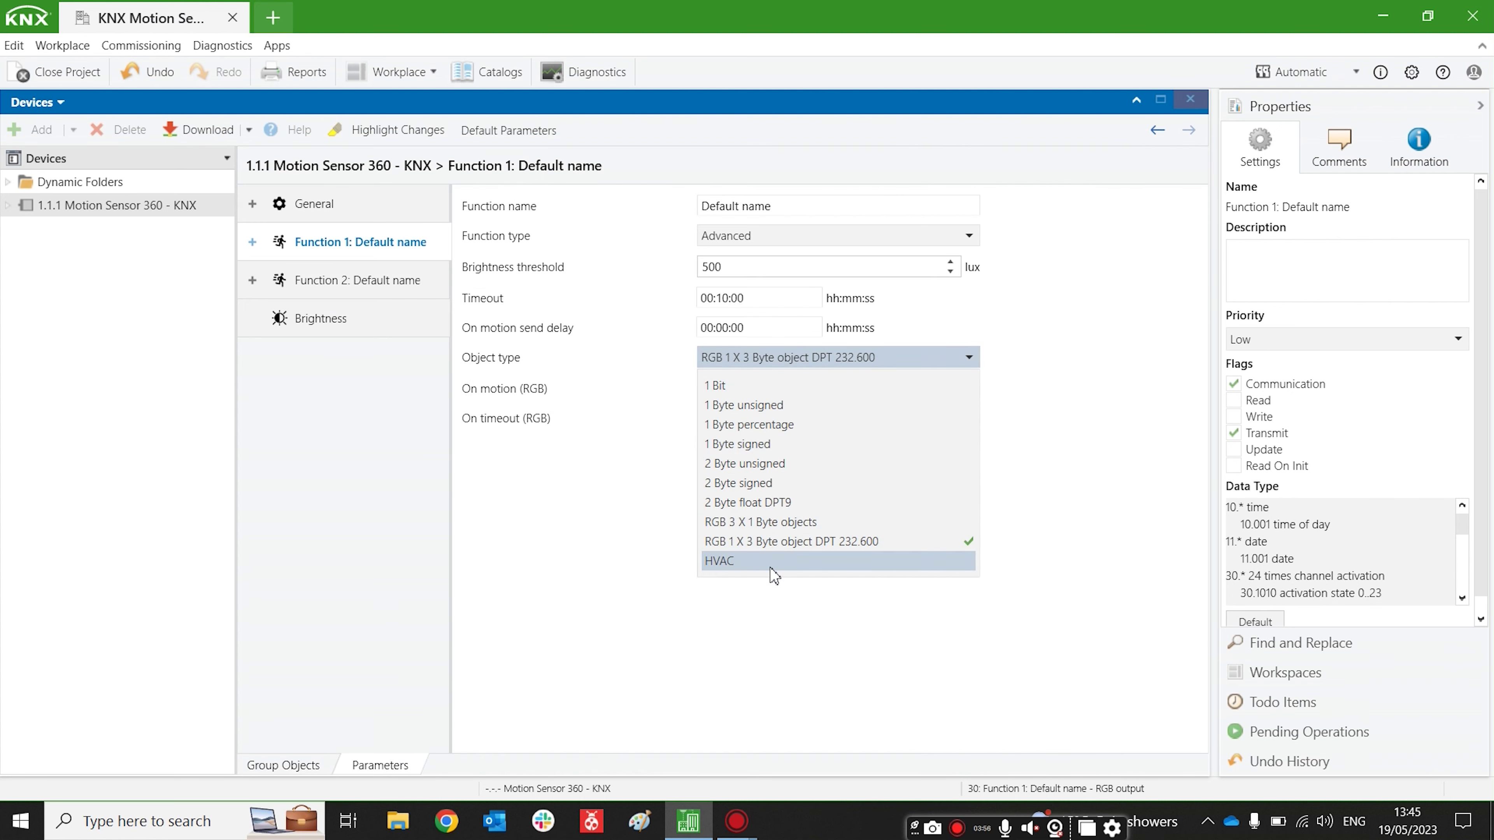
{"action": "left_click", "coordinate": [774, 565]}
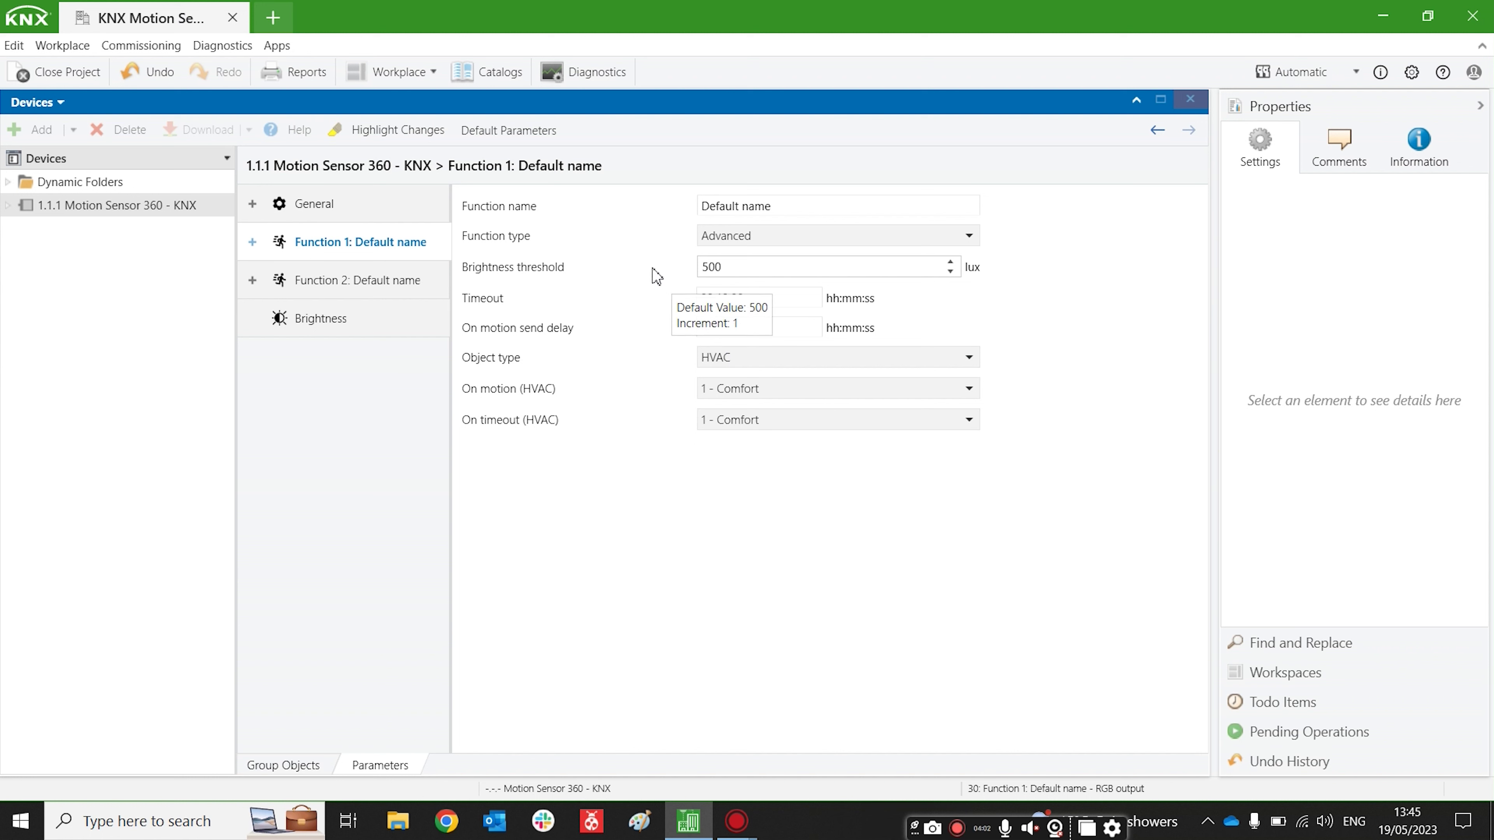
{"action": "left_click", "coordinate": [759, 357]}
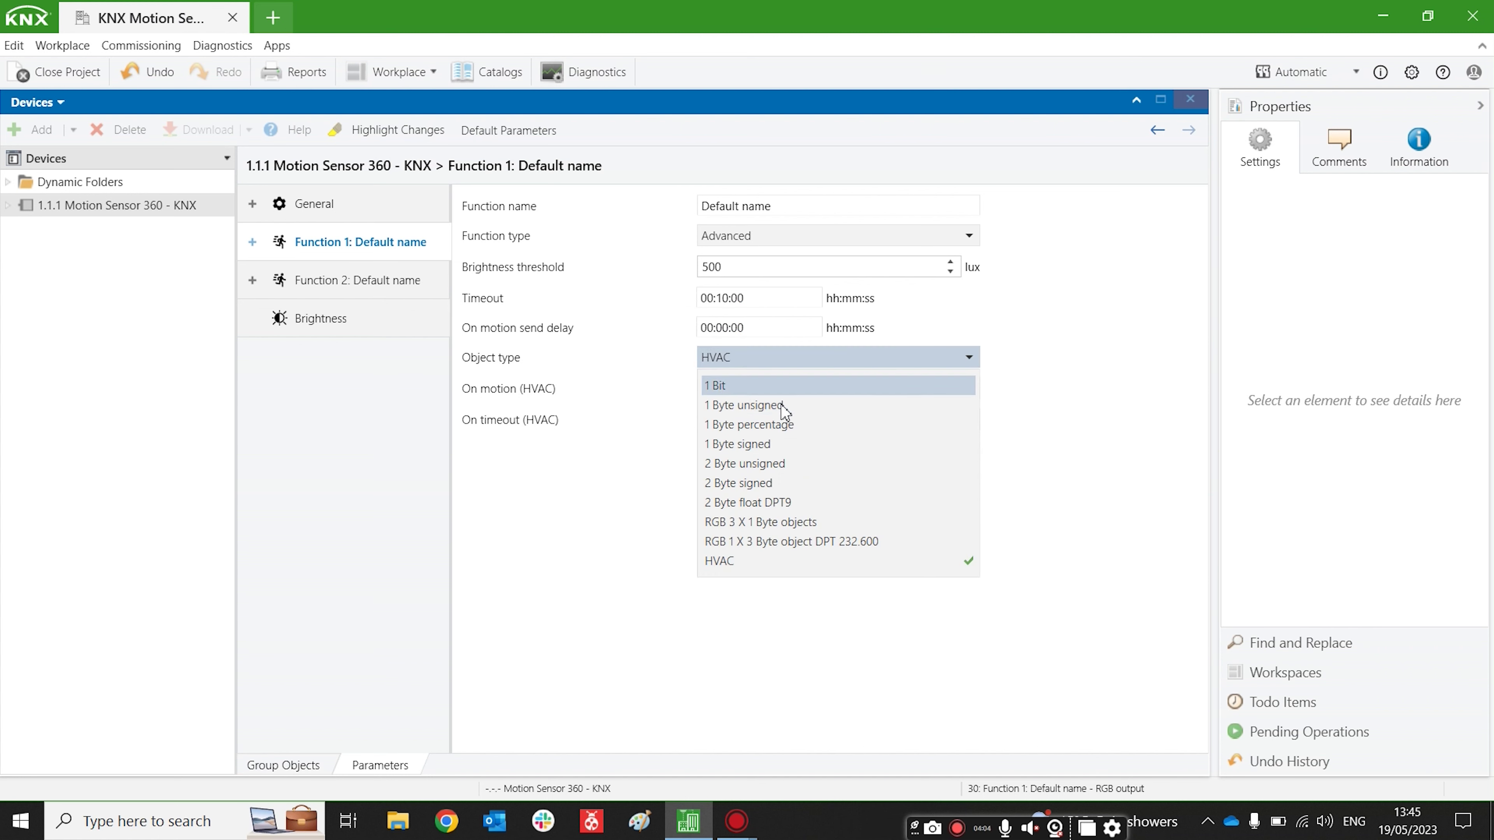